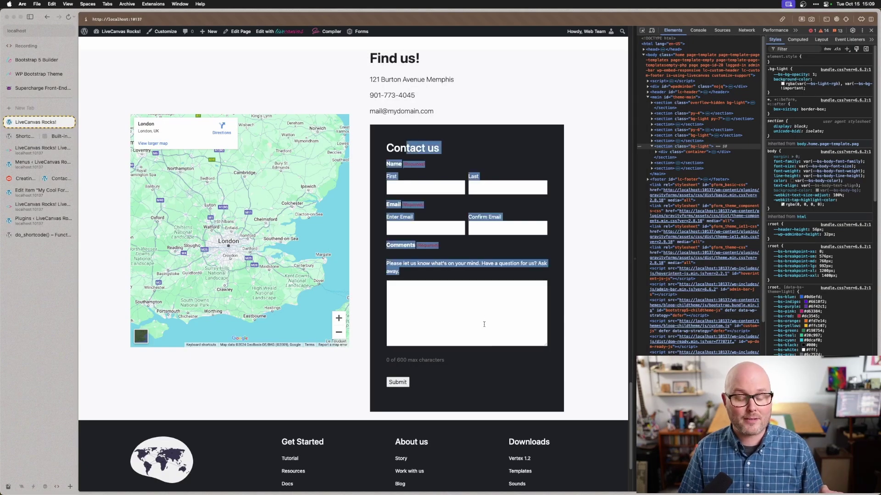
Show the WordPress Codex Shortcode page beside the LiveCanvas Built-in Shortcodes docs and focus the Codex pane.
{"action": "left_click", "coordinate": [499, 384]}
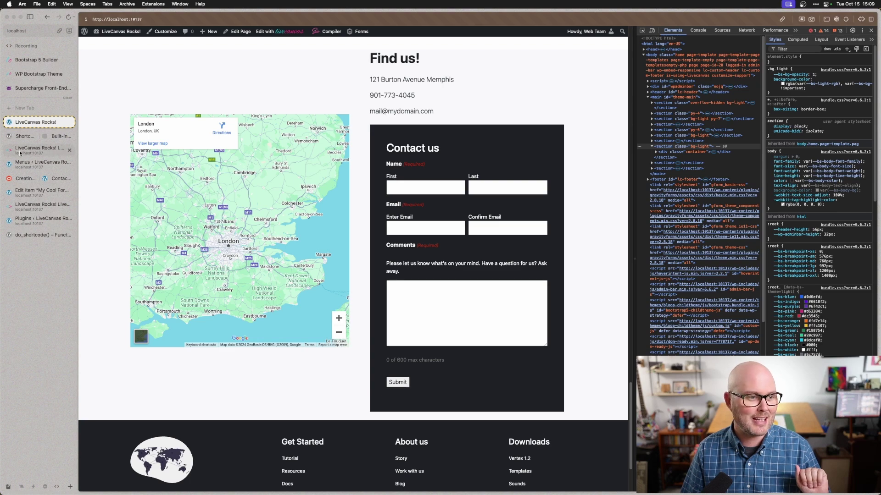
{"action": "left_click", "coordinate": [59, 137]}
{"action": "left_click", "coordinate": [366, 194]}
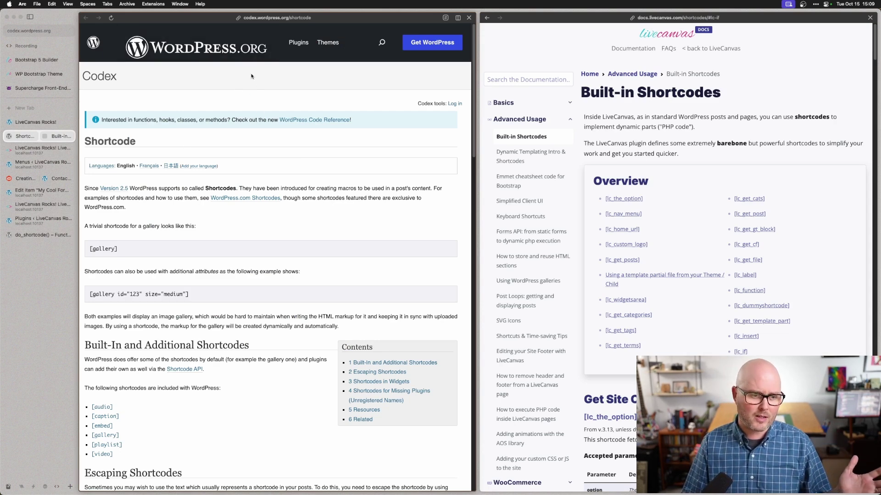
Highlight the [gallery] shortcode examples, plain and with attributes, on the Codex page.
{"action": "left_click_drag", "start_coordinate": [90, 248], "coordinate": [124, 253]}
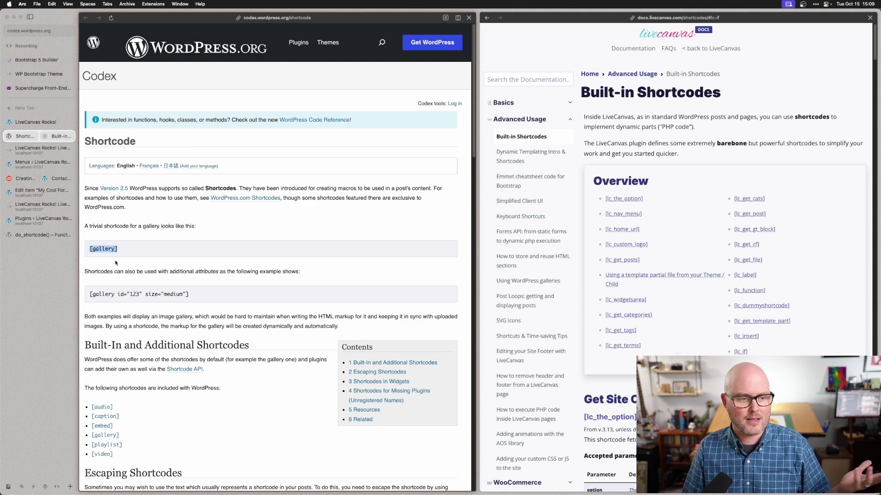
{"action": "left_click", "coordinate": [120, 251]}
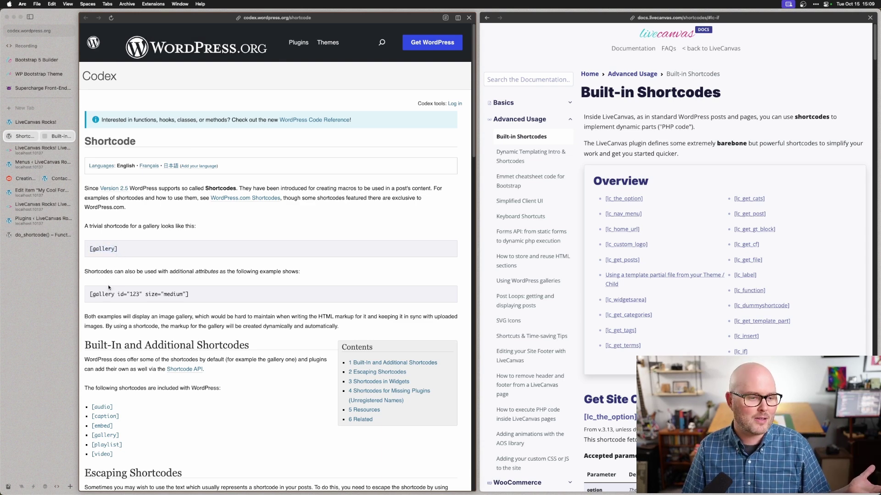
{"action": "left_click_drag", "start_coordinate": [108, 294], "coordinate": [182, 295]}
{"action": "left_click", "coordinate": [216, 294]}
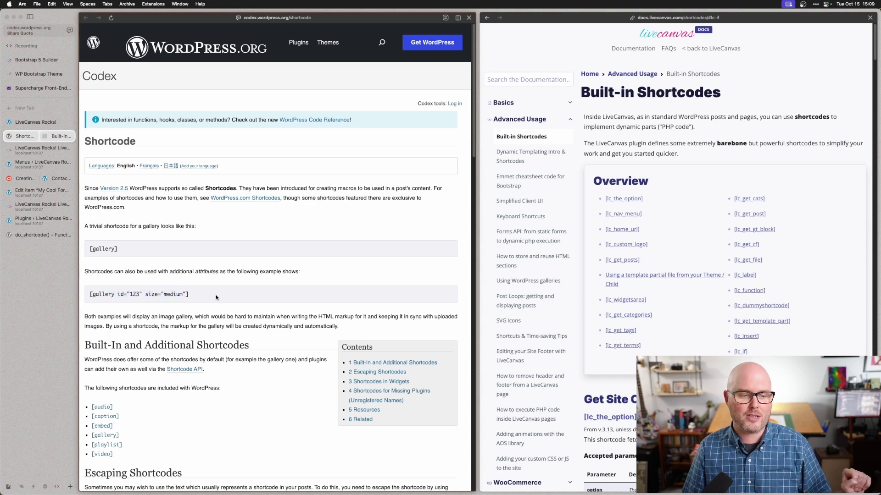
Search the LiveCanvas Built-in Shortcodes page for lc_the_excerpt.
{"action": "left_click", "coordinate": [737, 143]}
{"action": "key", "text": "super+f"}
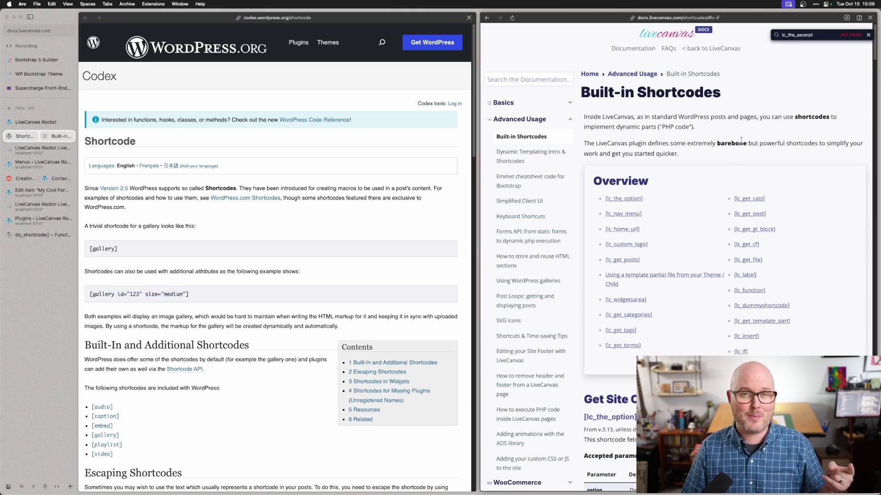
{"action": "scroll", "coordinate": [708, 159], "scroll_direction": "down", "scroll_amount": 2}
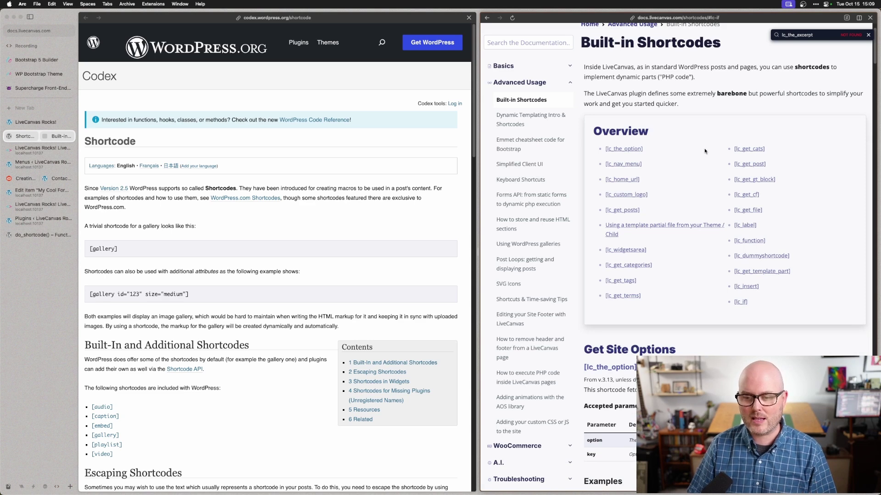
Highlight [lc_nav_menu] in the header HTML and open its properties, showing theme_location primary.
{"action": "left_click", "coordinate": [44, 148]}
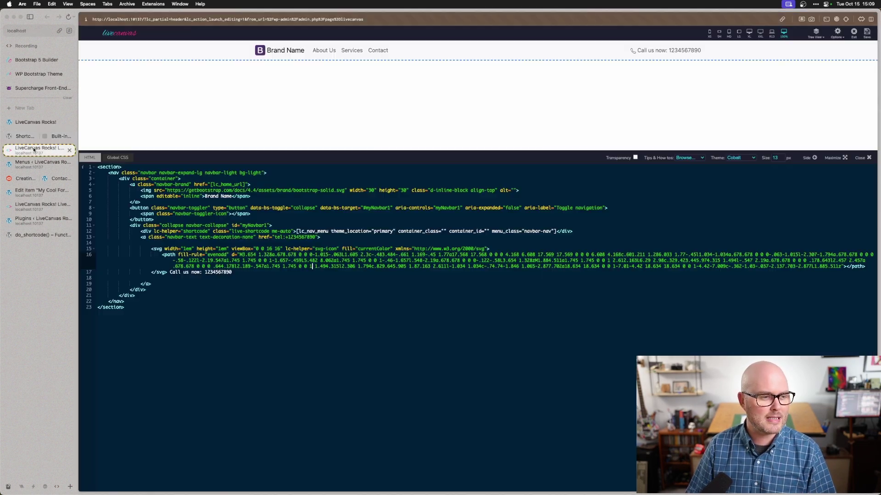
{"action": "left_click", "coordinate": [364, 282]}
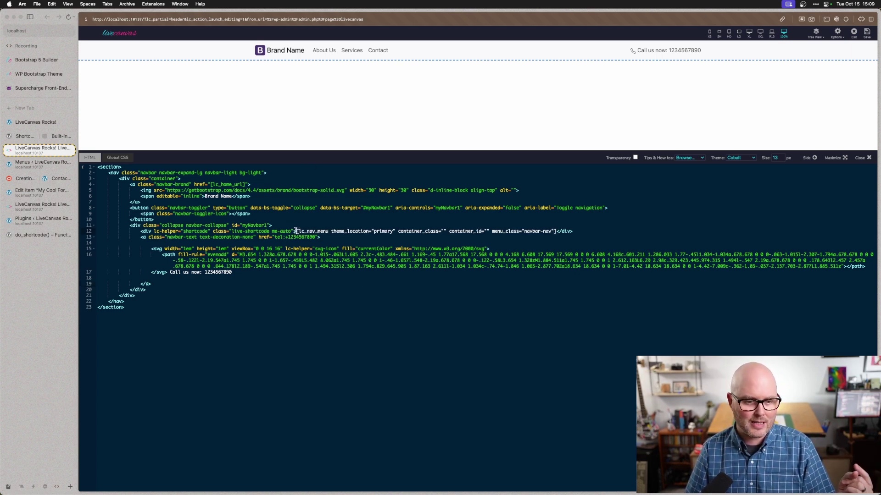
{"action": "left_click_drag", "start_coordinate": [296, 232], "coordinate": [363, 235]}
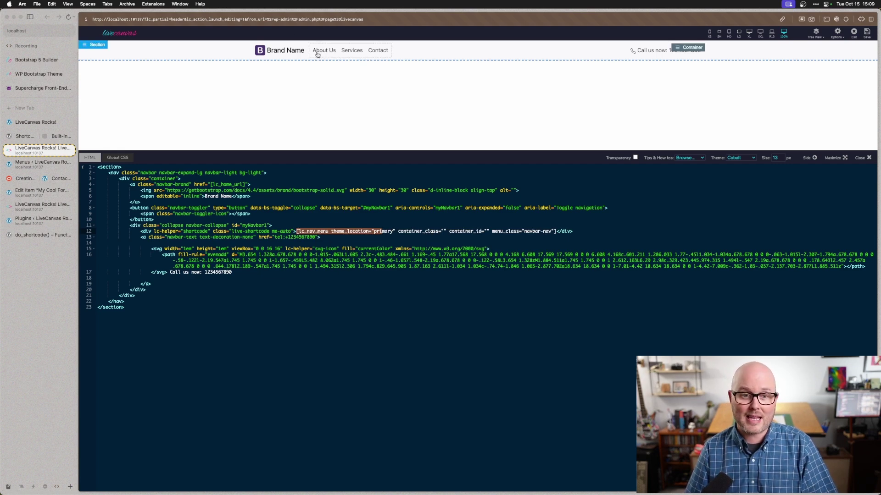
{"action": "left_click", "coordinate": [346, 54]}
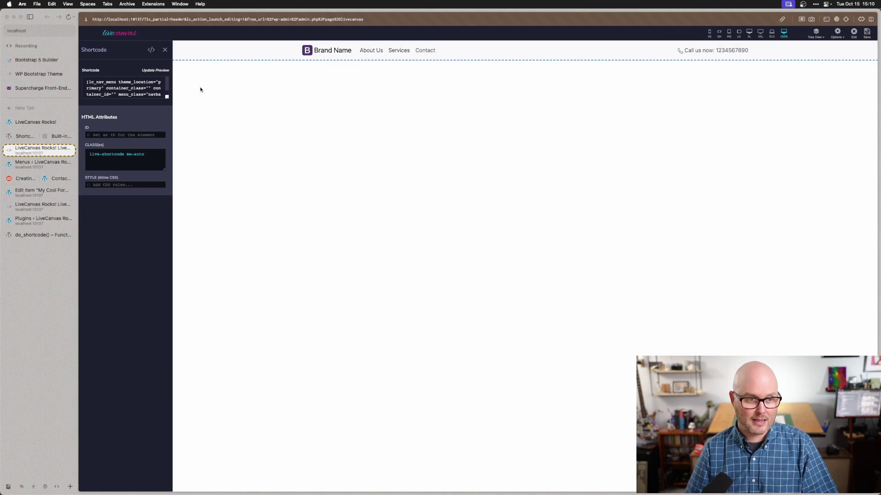
Check the Primary menu in WordPress Menus, then select [lc_home_url] in the header HTML.
{"action": "left_click_drag", "start_coordinate": [122, 87], "coordinate": [120, 95]}
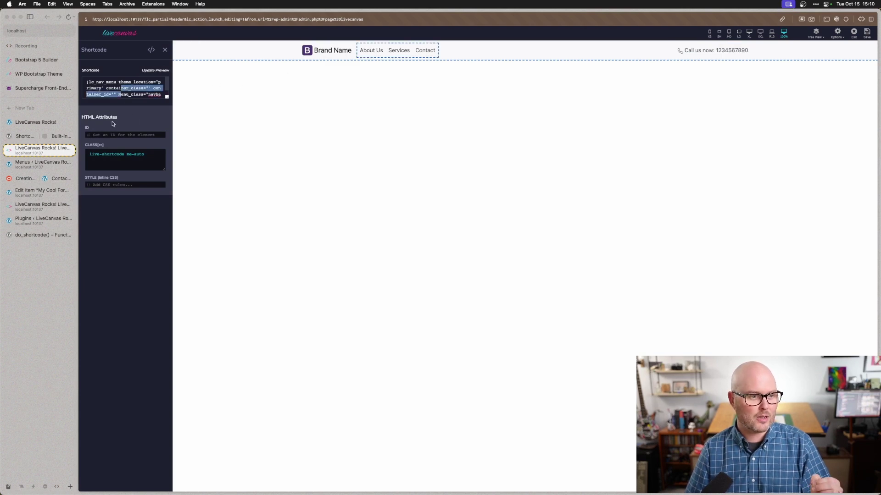
{"action": "left_click", "coordinate": [44, 163]}
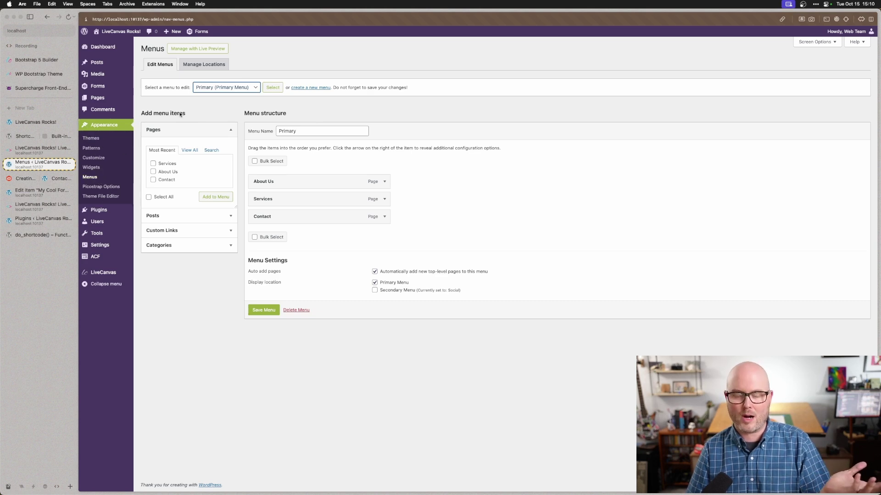
{"action": "left_click", "coordinate": [51, 148]}
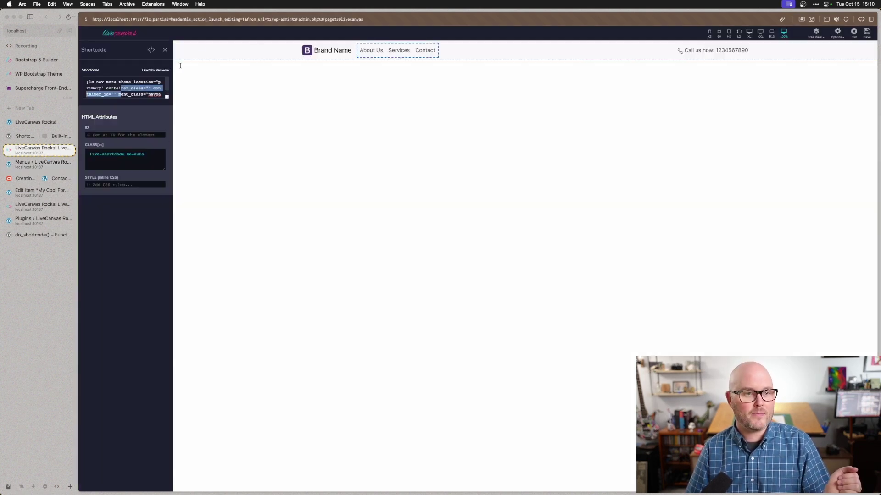
{"action": "key", "text": "super+e"}
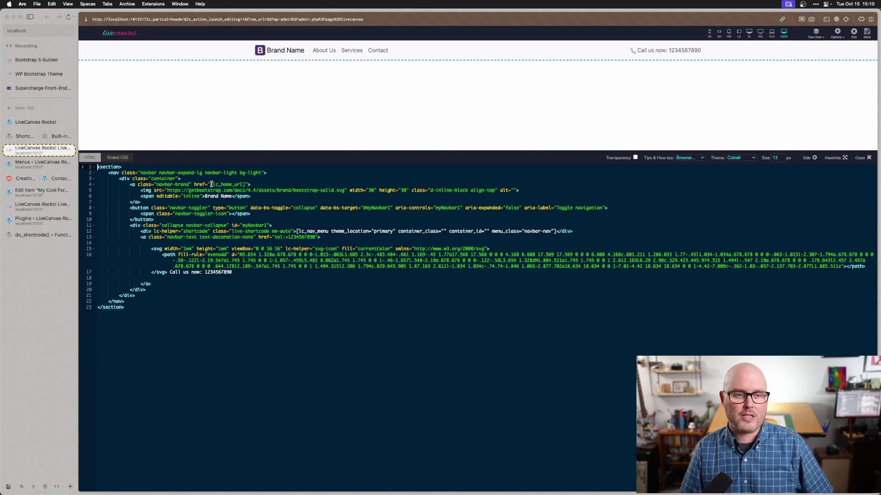
{"action": "left_click_drag", "start_coordinate": [211, 185], "coordinate": [248, 185]}
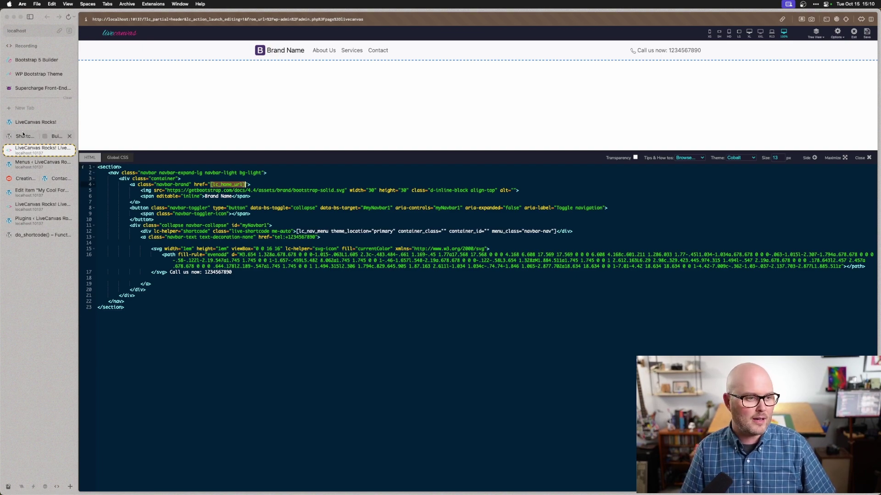
Jump to the [lc_nav_menu] documentation in the LiveCanvas docs, then go to the Gravity Forms docs.
{"action": "left_click", "coordinate": [42, 133]}
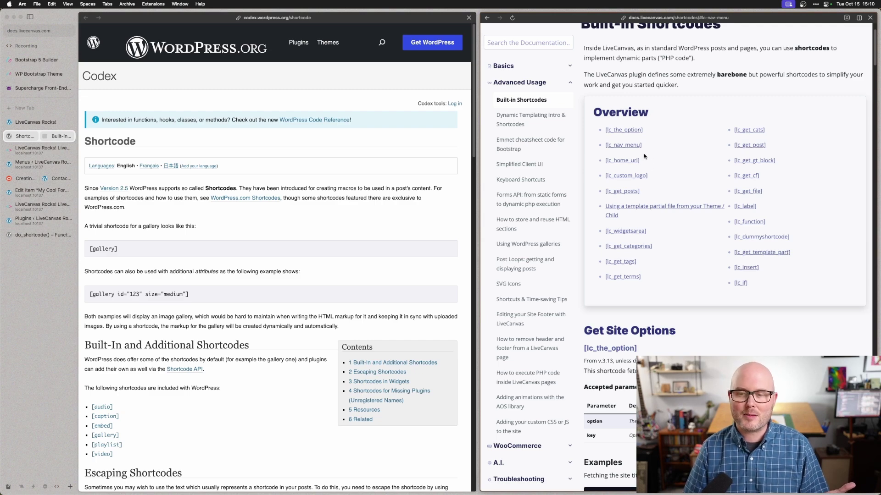
{"action": "left_click", "coordinate": [632, 145]}
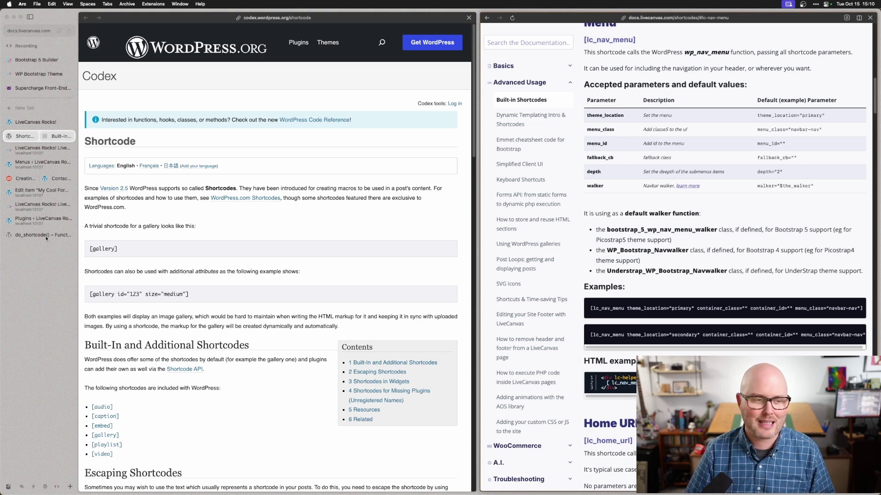
{"action": "left_click", "coordinate": [28, 178]}
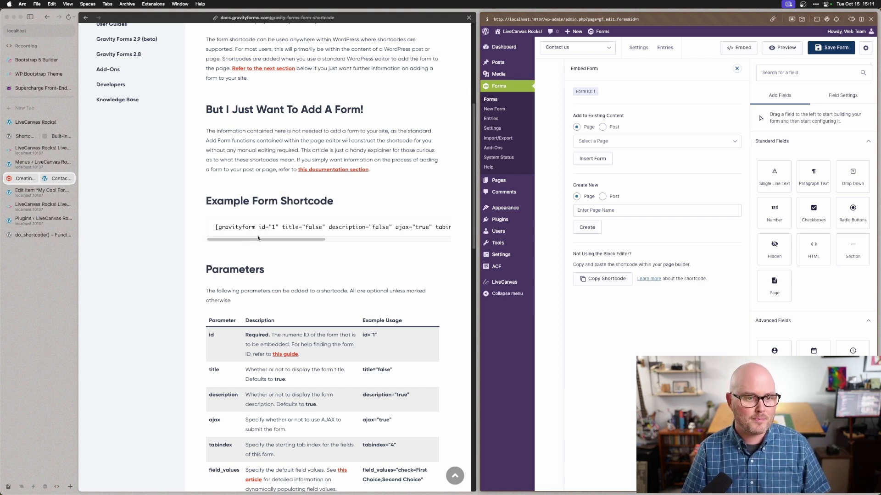
Copy the Contact us form's gravityform shortcode from the Embed Form panel and return to LiveCanvas.
{"action": "left_click_drag", "start_coordinate": [218, 227], "coordinate": [379, 228]}
{"action": "left_click", "coordinate": [314, 227]}
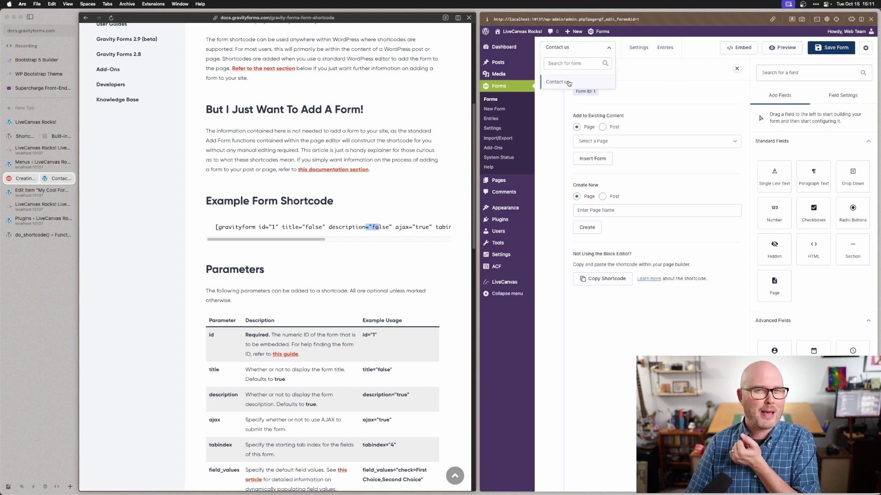
{"action": "left_click", "coordinate": [738, 49]}
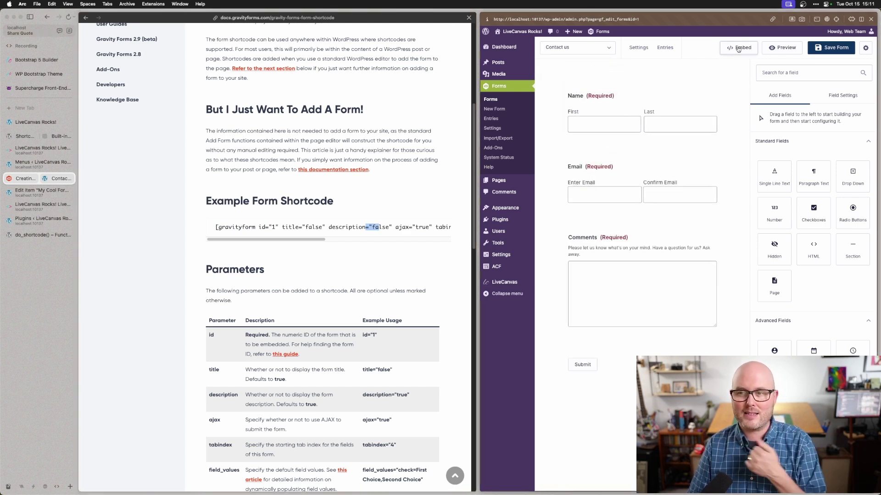
{"action": "left_click", "coordinate": [739, 49]}
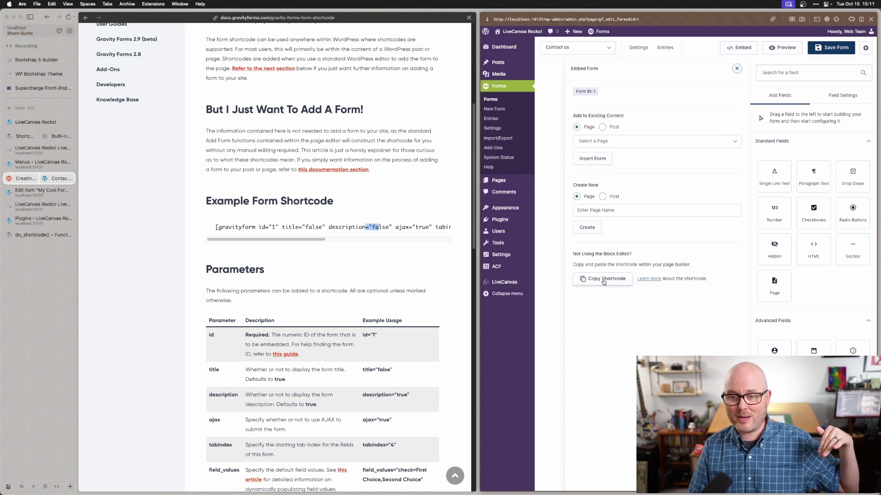
{"action": "left_click", "coordinate": [603, 281]}
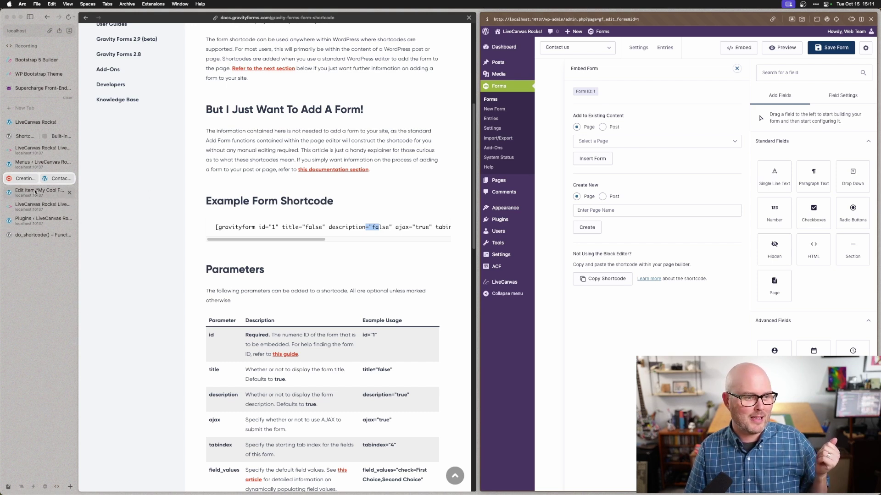
{"action": "left_click", "coordinate": [40, 205]}
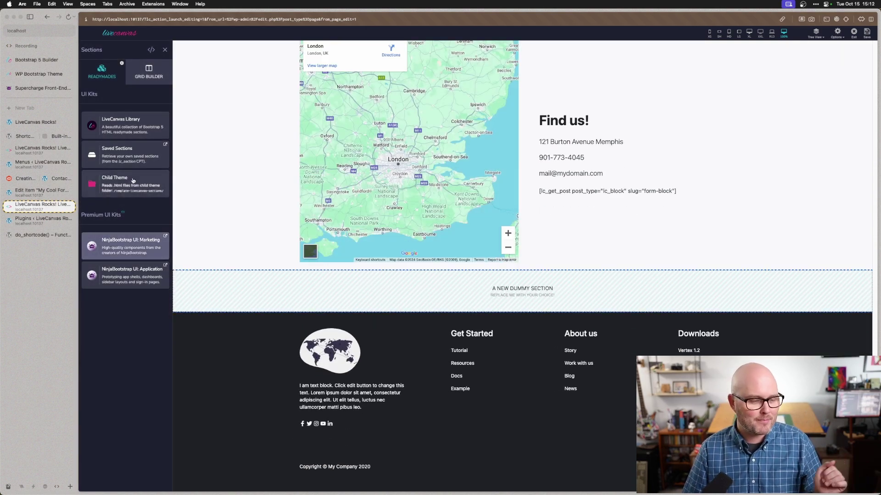
Make the dummy section a 2-column row with the gravityform shortcode pasted into the left column.
{"action": "left_click", "coordinate": [148, 70]}
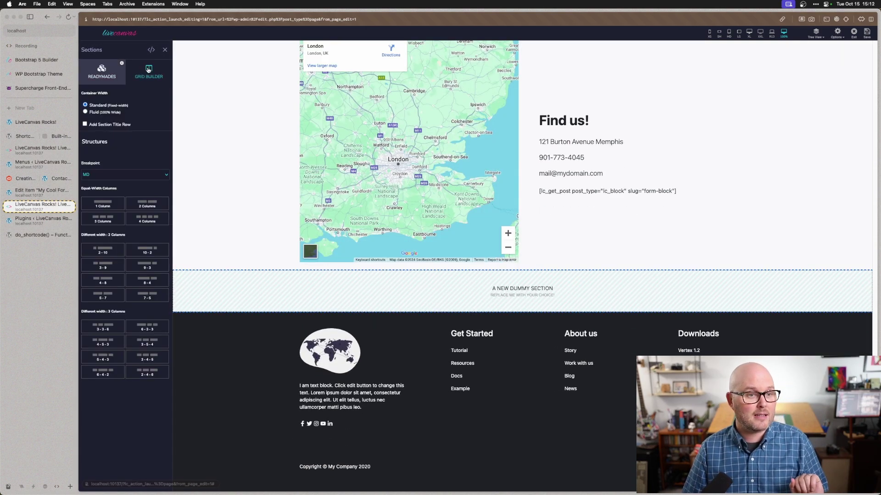
{"action": "left_click", "coordinate": [147, 203]}
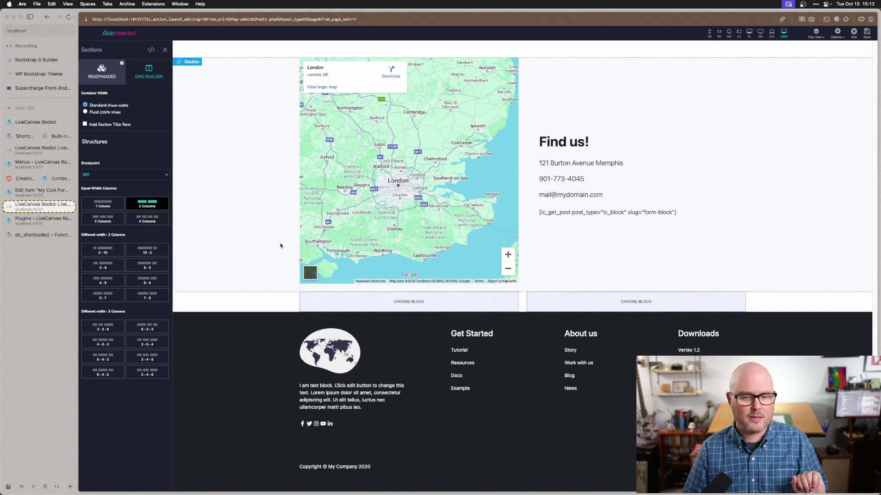
{"action": "left_click", "coordinate": [441, 308]}
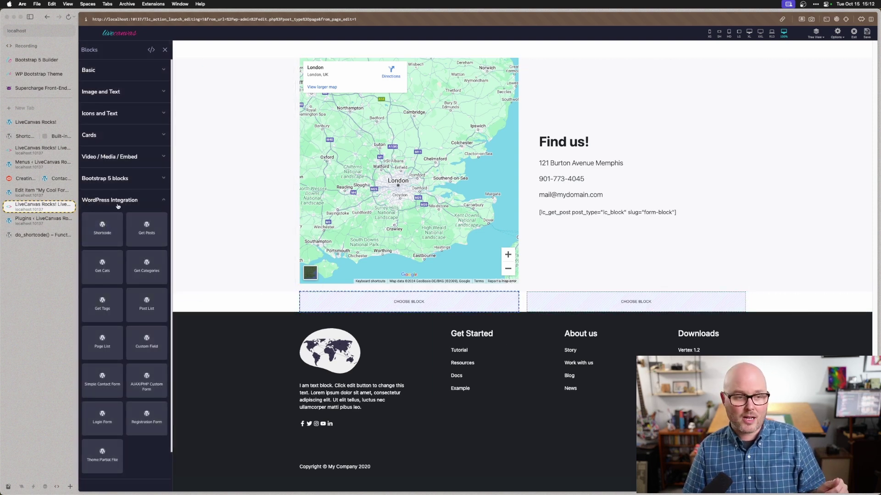
{"action": "left_click", "coordinate": [102, 228]}
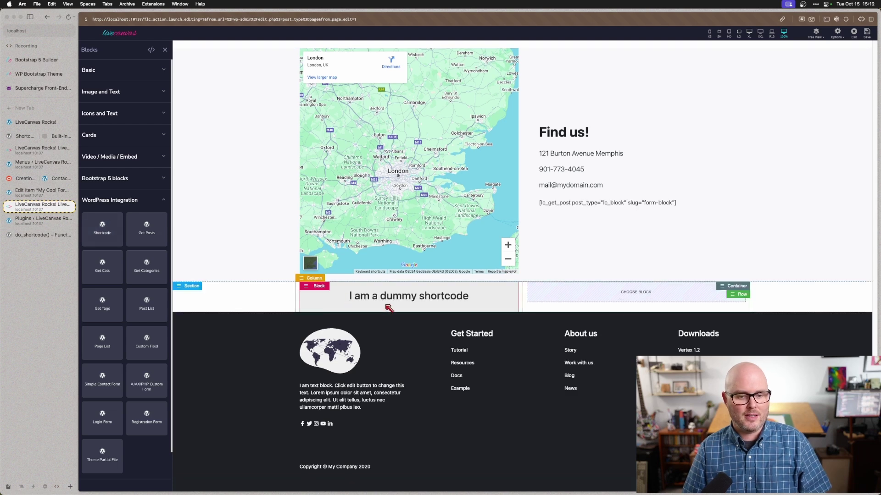
{"action": "left_click", "coordinate": [389, 308]}
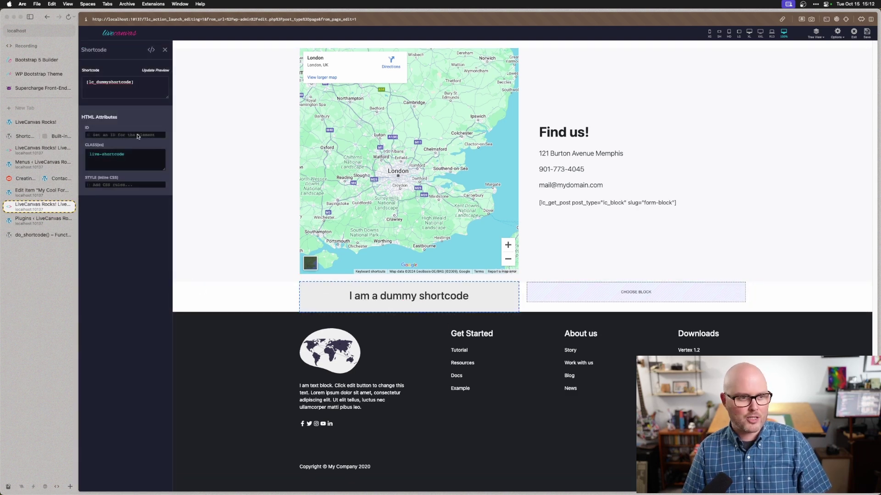
{"action": "left_click", "coordinate": [121, 91]}
{"action": "key", "text": "super+a"}
{"action": "key", "text": "super+v"}
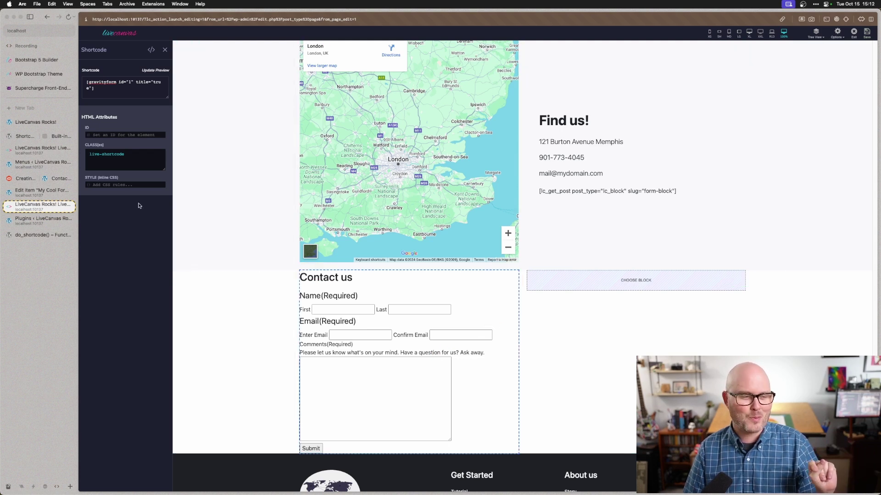
Open My Cool Form Block in WordPress admin and highlight its gravityform shortcode.
{"action": "left_click", "coordinate": [39, 190]}
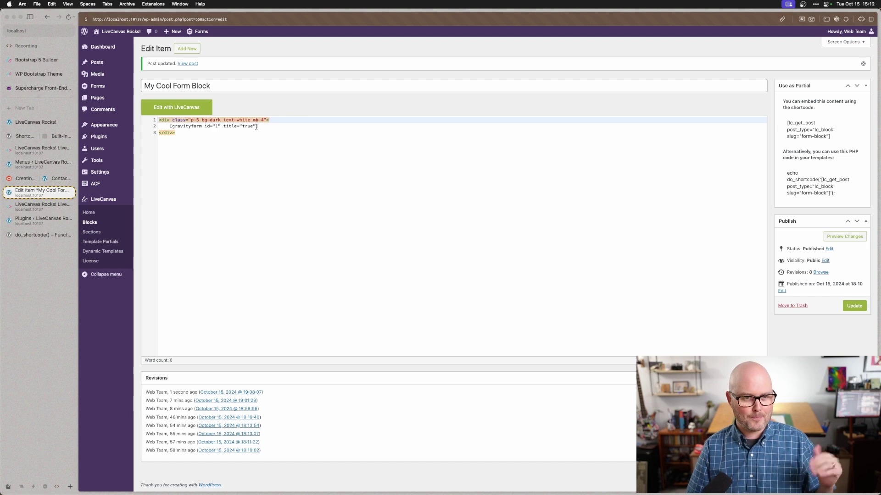
{"action": "left_click_drag", "start_coordinate": [259, 126], "coordinate": [171, 126]}
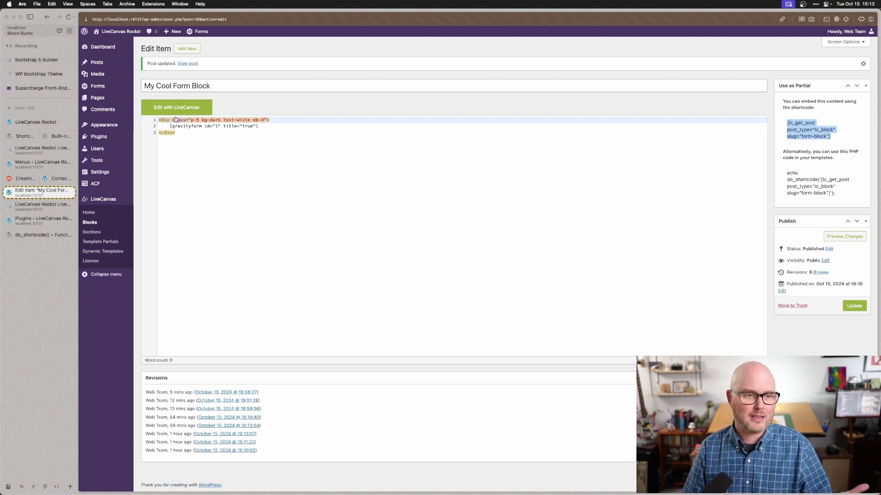
Insert My Cool Form Block from Your Custom Blocks into the empty slot beside the contact form.
{"action": "left_click", "coordinate": [28, 206]}
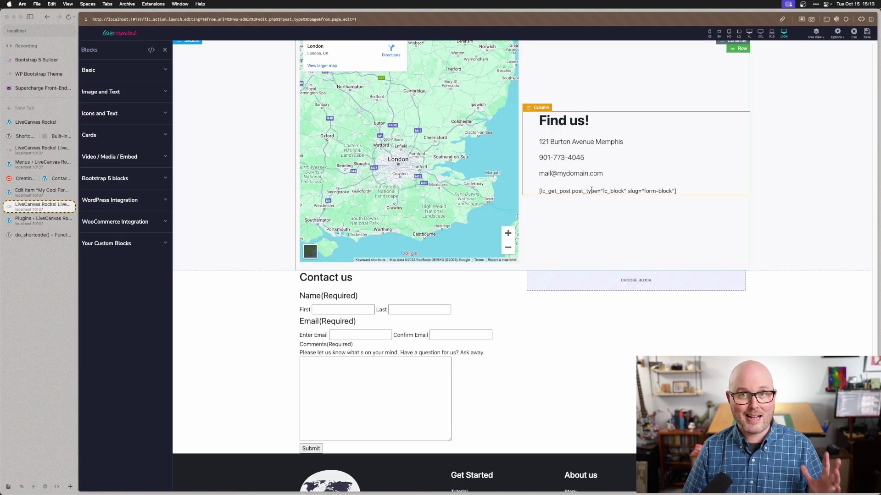
{"action": "triple_click", "coordinate": [592, 190]}
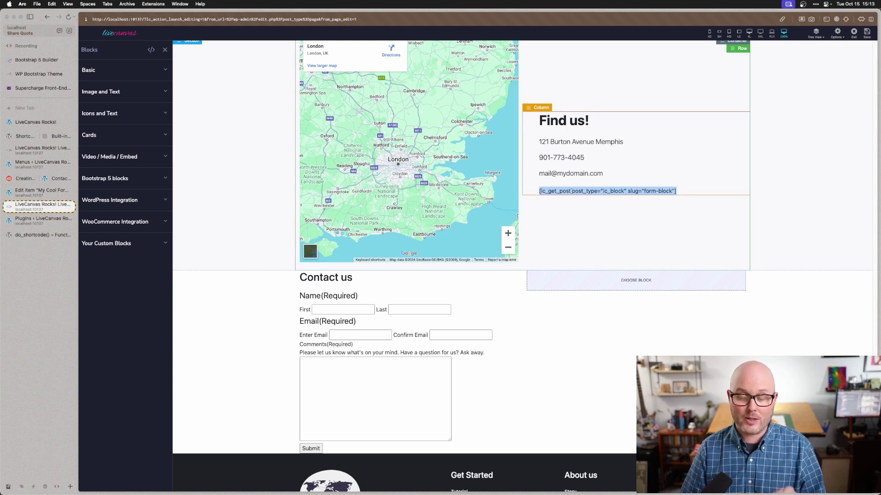
{"action": "left_click", "coordinate": [602, 286]}
{"action": "left_click", "coordinate": [122, 252]}
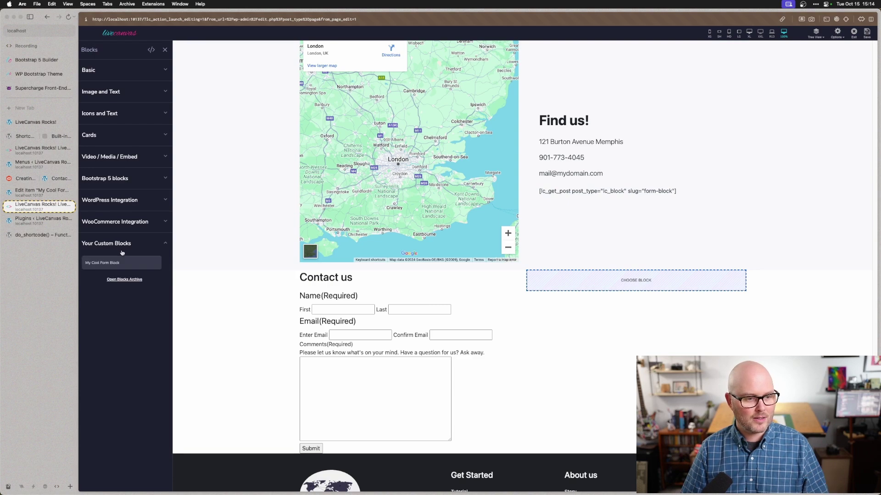
{"action": "left_click", "coordinate": [113, 263]}
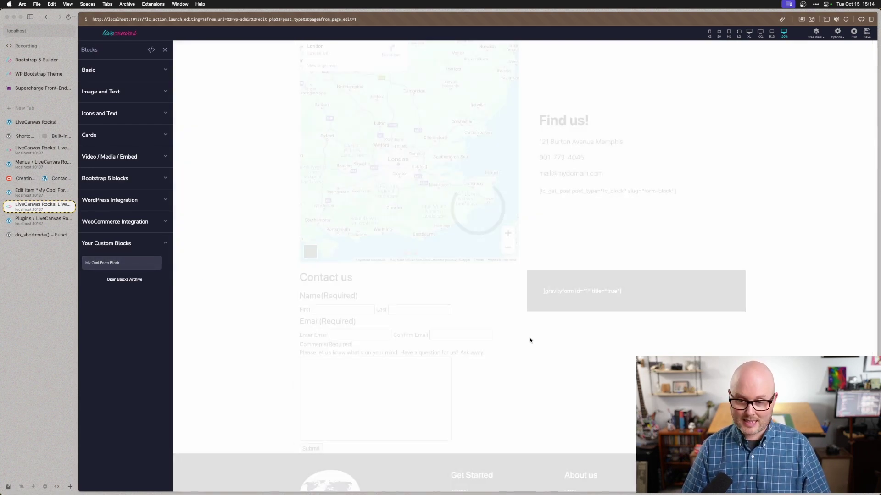
Reload the live site page to see both Contact us forms rendered.
{"action": "left_click", "coordinate": [35, 123]}
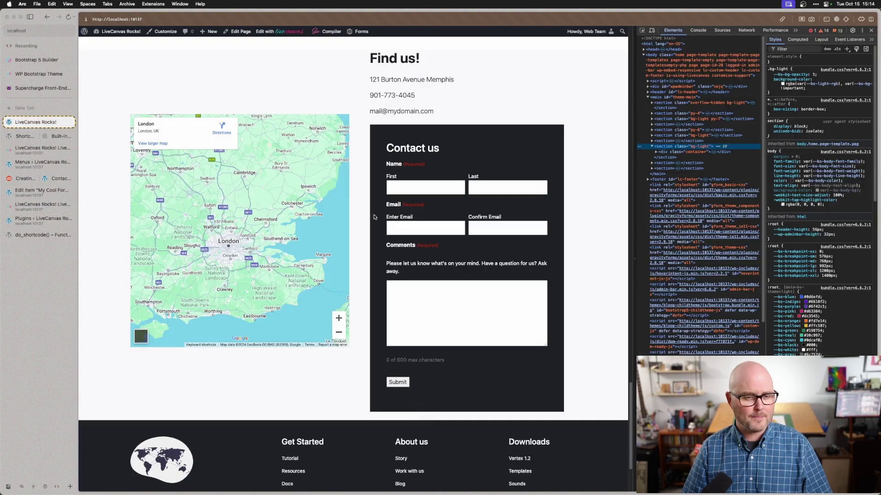
{"action": "key", "text": "super+r"}
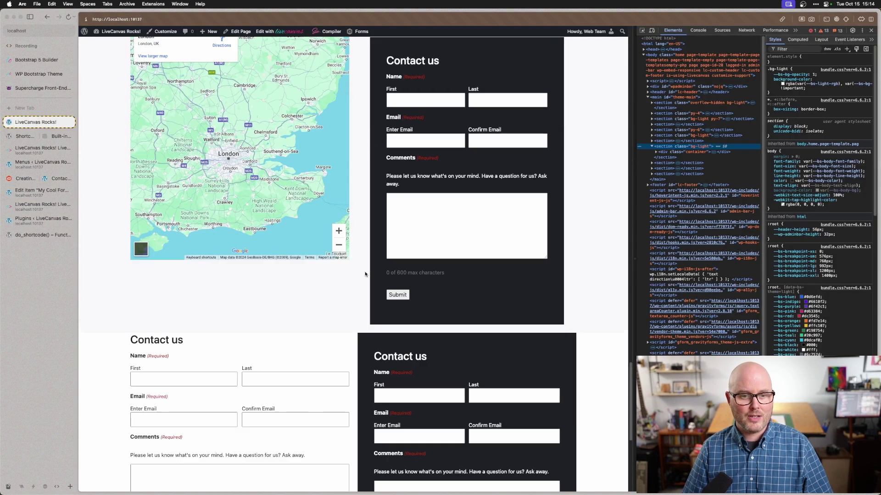
{"action": "scroll", "coordinate": [365, 273], "scroll_direction": "up", "scroll_amount": 2}
{"action": "scroll", "coordinate": [390, 284], "scroll_direction": "down", "scroll_amount": 5}
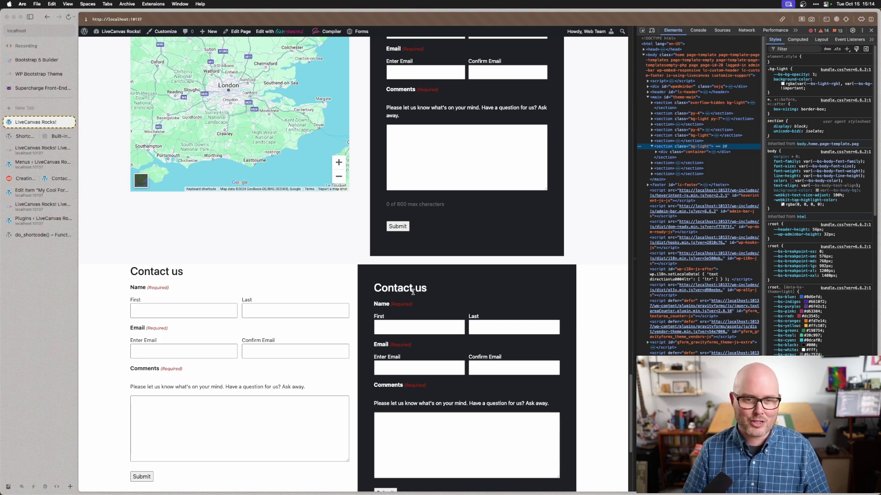
{"action": "scroll", "coordinate": [413, 292], "scroll_direction": "up", "scroll_amount": 3}
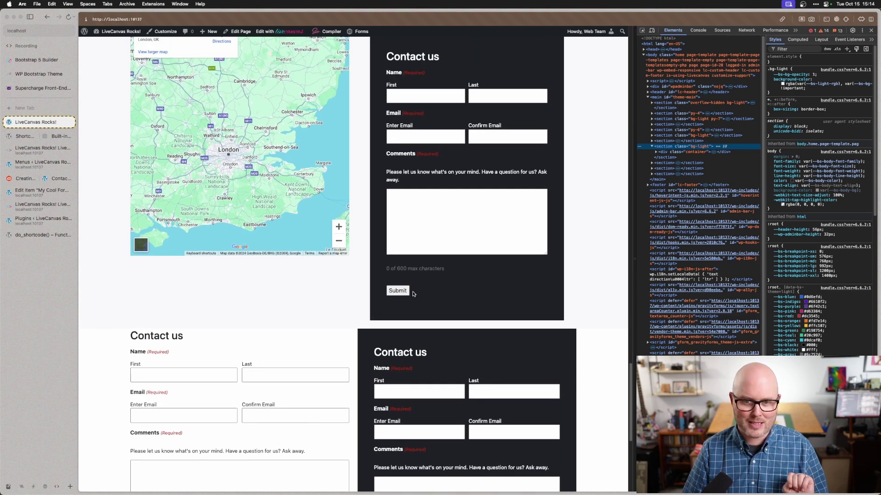
Change My Cool Form Block's class from bg-dark to bg-primary and update it.
{"action": "key", "text": "ctrl+Tab"}
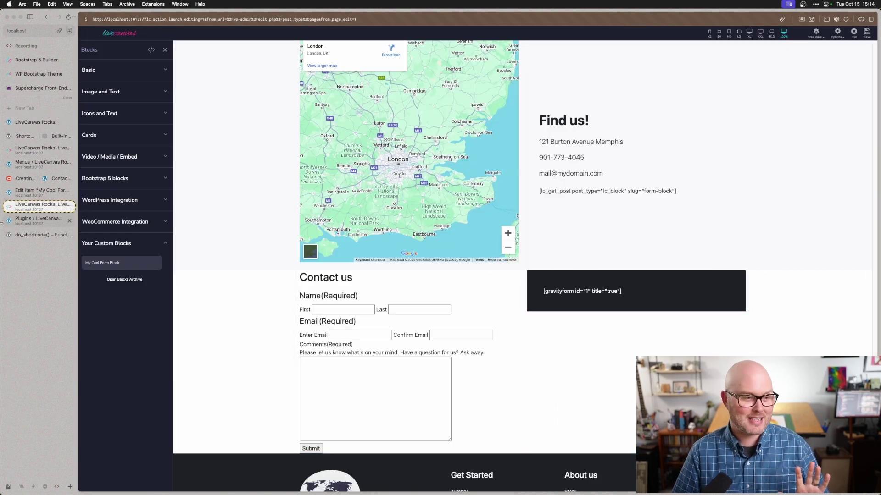
{"action": "key", "text": "ctrl+shift+Tab"}
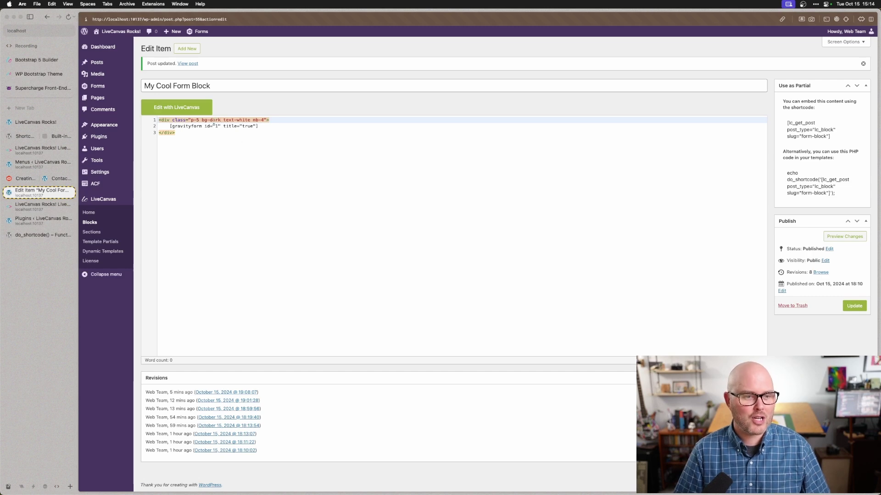
{"action": "double_click", "coordinate": [213, 120]}
{"action": "type", "text": "primary"}
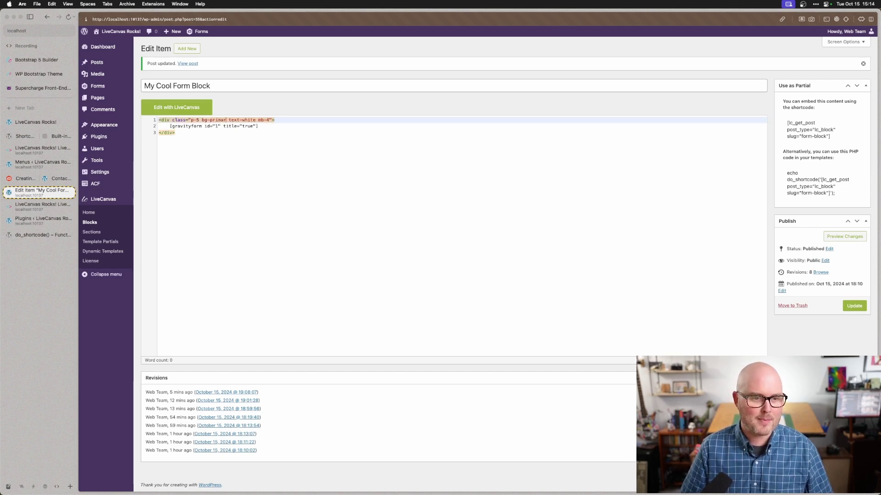
{"action": "left_click", "coordinate": [853, 307]}
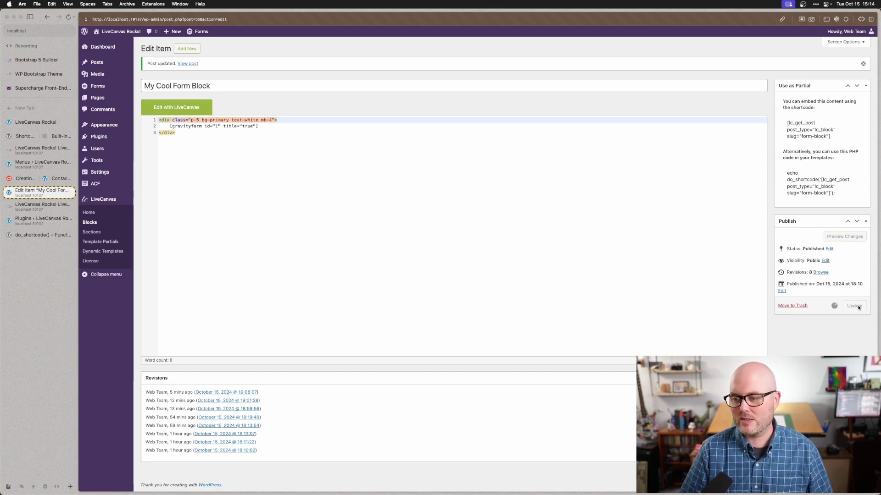
Reload the live site page to show the reused contact form now styled blue.
{"action": "left_click", "coordinate": [34, 122]}
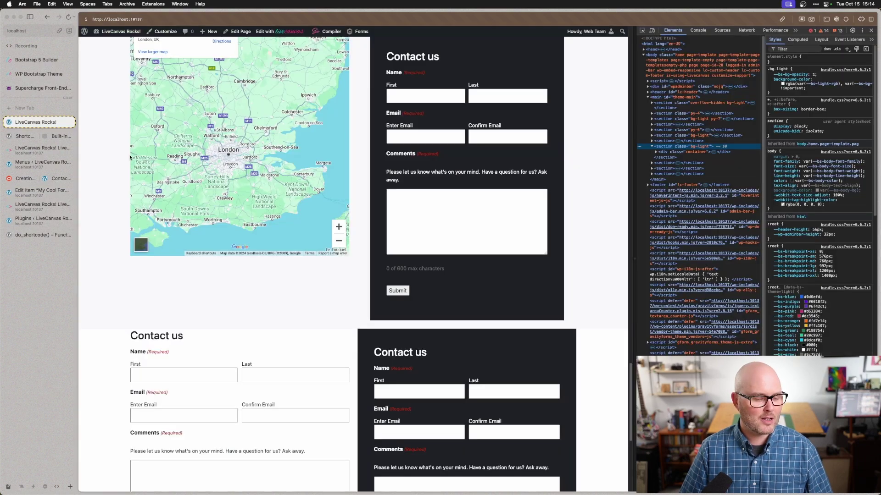
{"action": "key", "text": "super+r"}
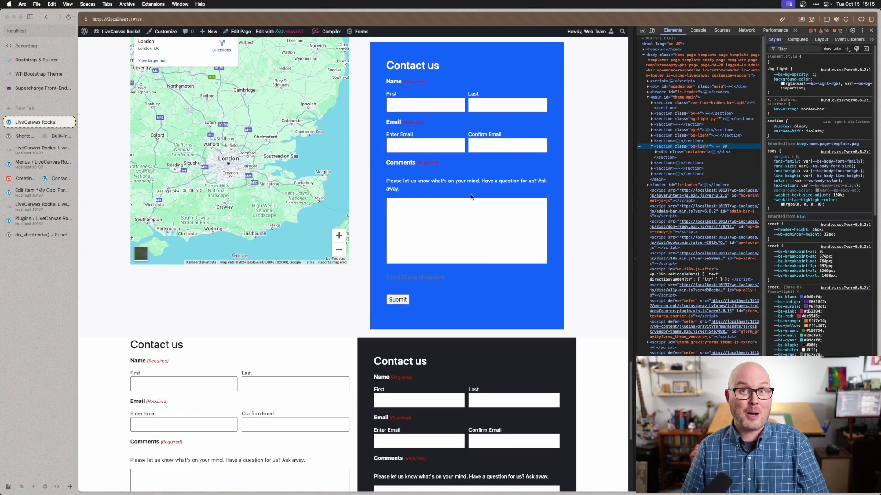
{"action": "scroll", "coordinate": [472, 235], "scroll_direction": "down", "scroll_amount": 5}
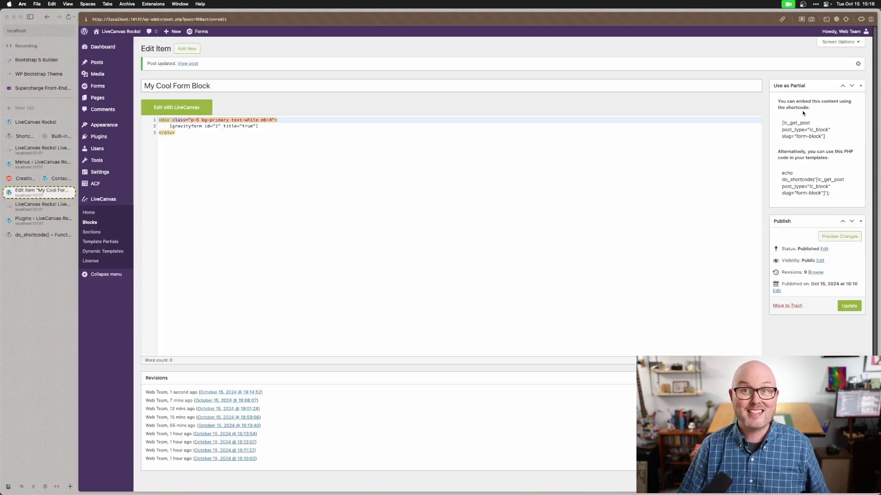
Deactivate the Gravity Forms plugin from the installed plugins list.
{"action": "left_click", "coordinate": [40, 190]}
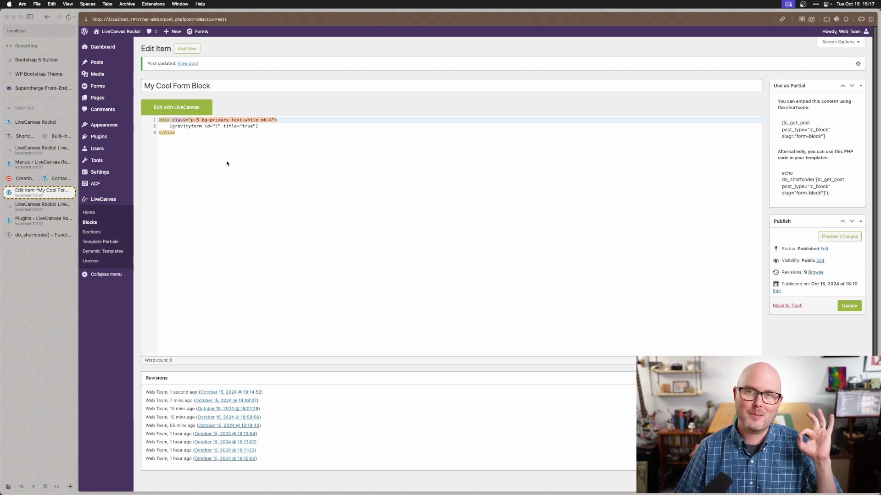
{"action": "key", "text": "ctrl+Tab"}
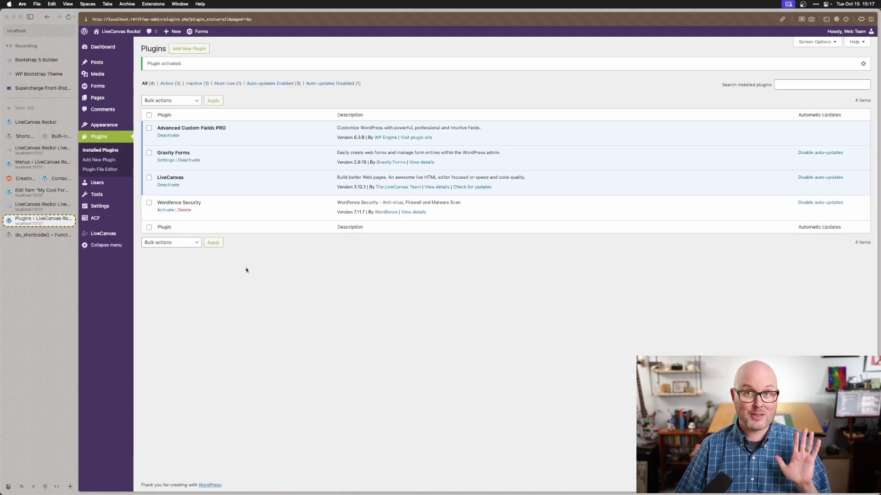
{"action": "left_click", "coordinate": [193, 161]}
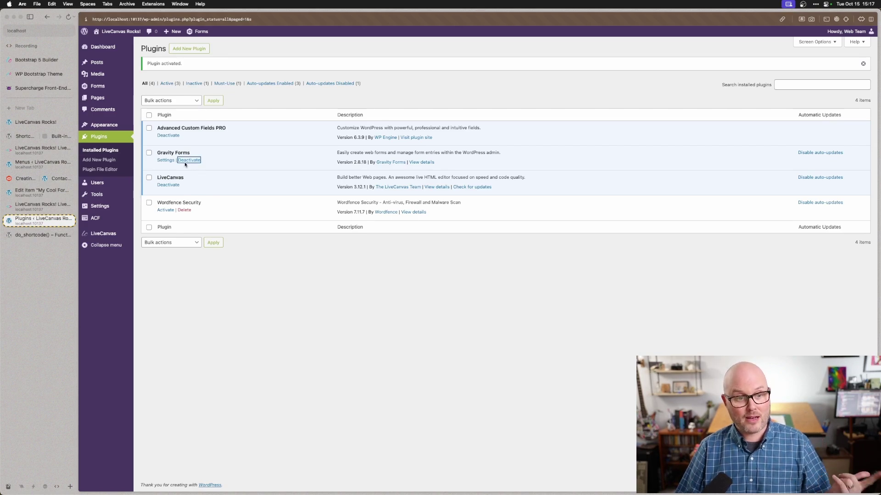
Reload the live page, highlight the raw [gravityform] shortcodes, then return to My Cool Form Block.
{"action": "left_click", "coordinate": [53, 121]}
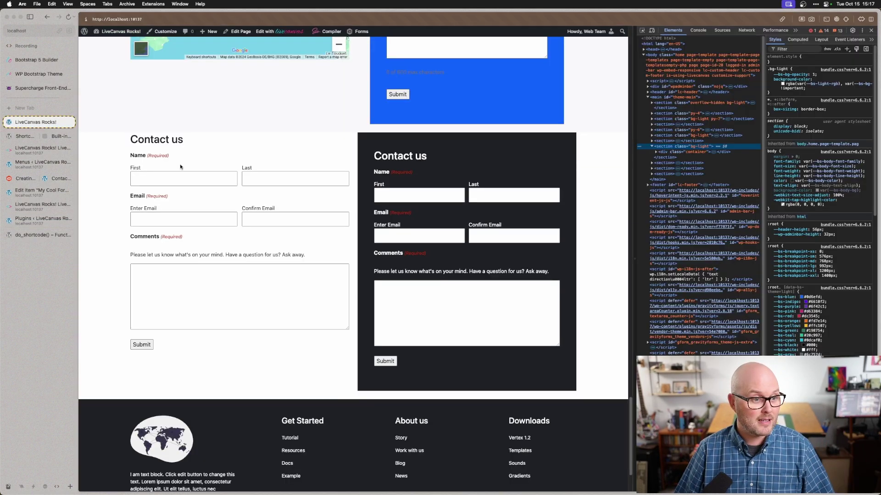
{"action": "key", "text": "super+r"}
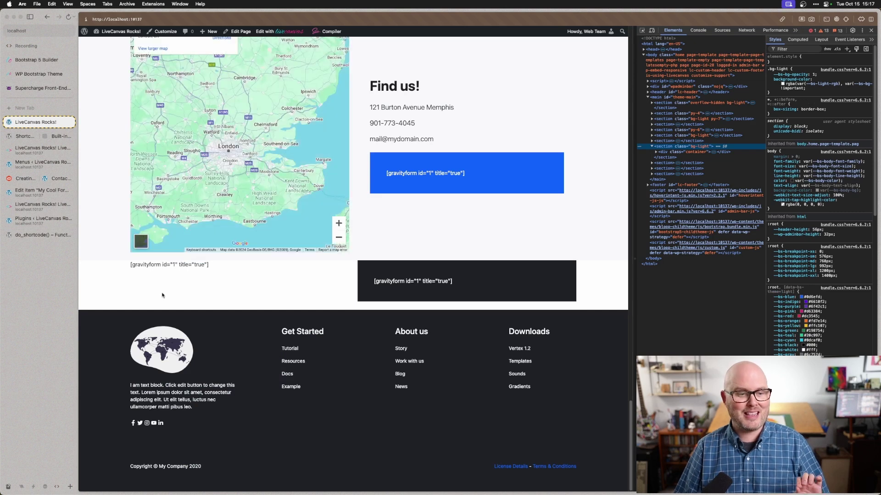
{"action": "left_click_drag", "start_coordinate": [131, 265], "coordinate": [207, 277]}
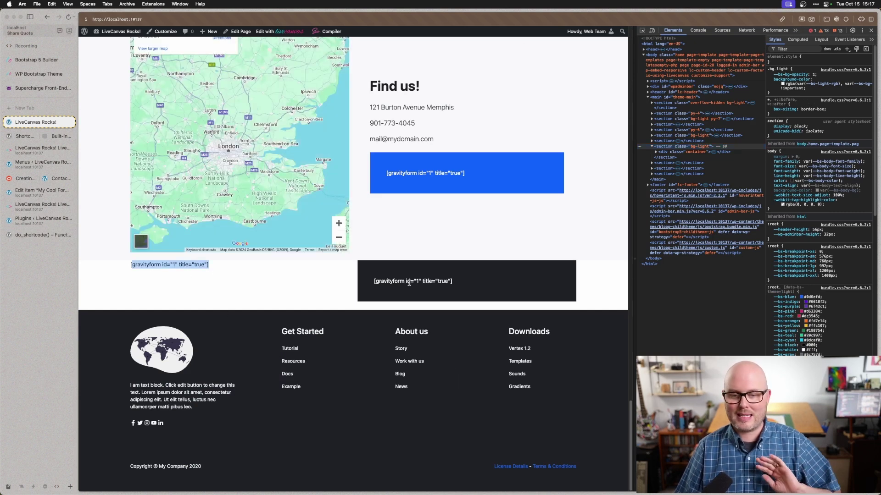
{"action": "mouse_move", "coordinate": [388, 281]}
{"action": "left_mouse_down"}
{"action": "mouse_move", "coordinate": [459, 280]}
{"action": "mouse_move", "coordinate": [386, 282]}
{"action": "left_mouse_up"}
{"action": "left_click", "coordinate": [442, 281]}
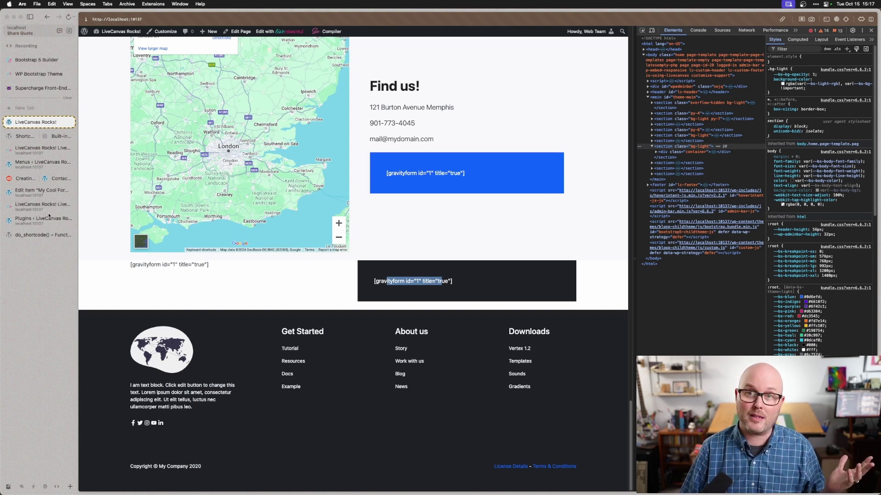
{"action": "left_click", "coordinate": [41, 189]}
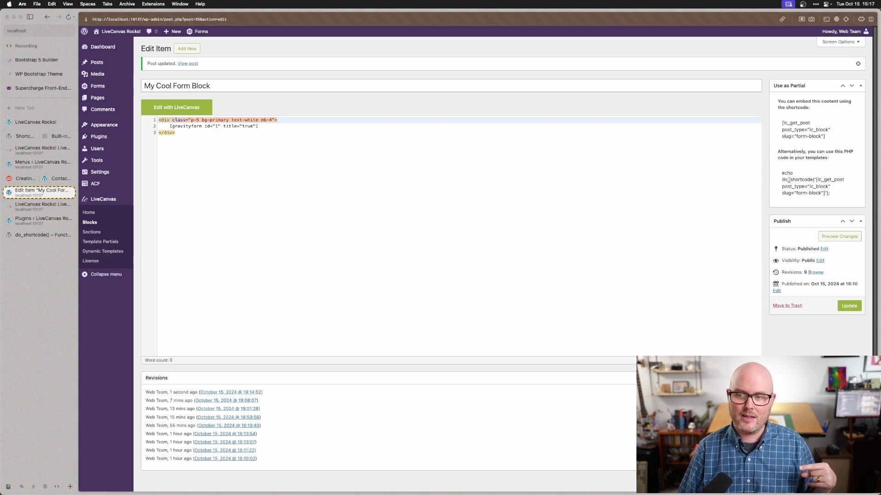
Highlight do_shortcode in the Use as Partial snippet and show its documentation's PHP example.
{"action": "double_click", "coordinate": [789, 180]}
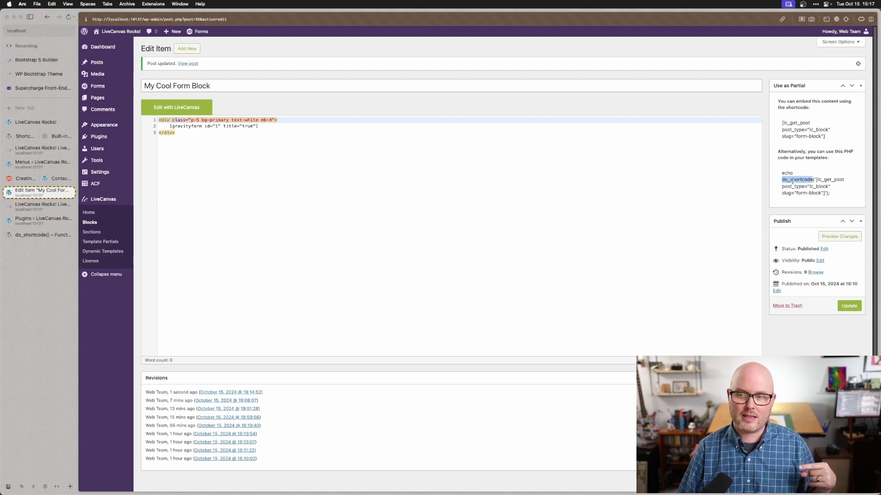
{"action": "left_click", "coordinate": [45, 236]}
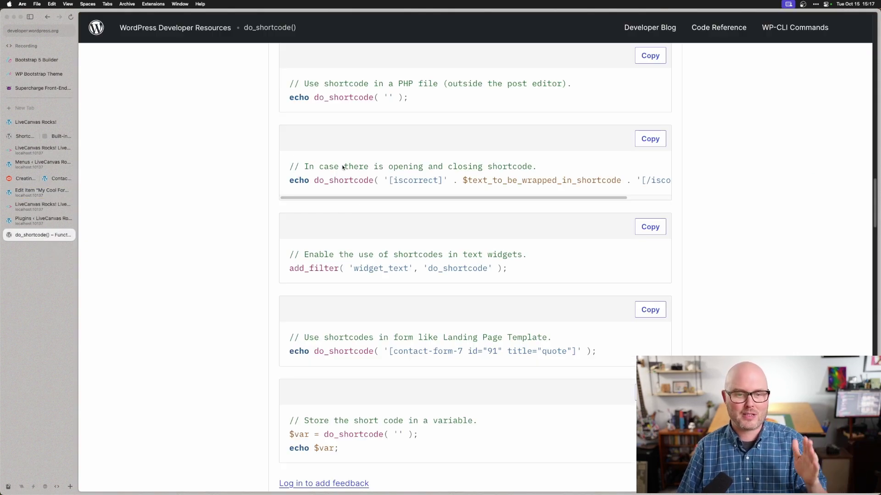
{"action": "double_click", "coordinate": [351, 180]}
Open cards.php in Sublime Text and highlight the line 19 do_shortcode call echoing lc_the_excerpt length=25.
{"action": "key", "text": "super+Tab"}
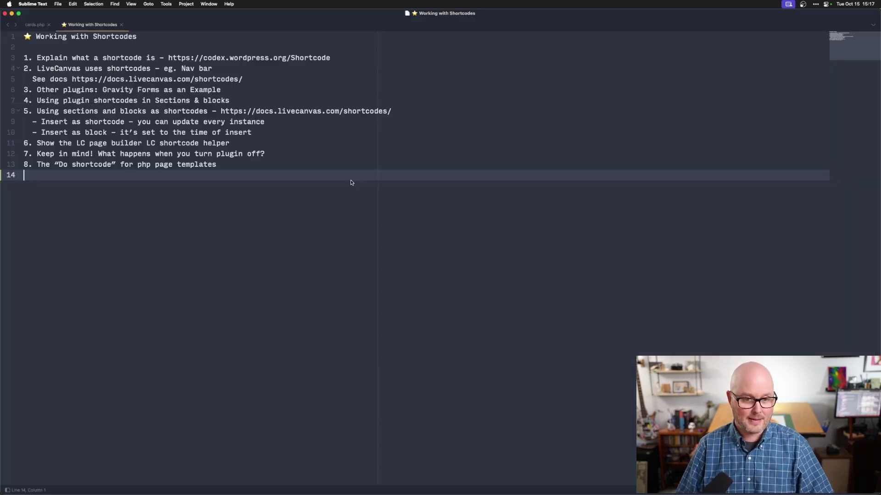
{"action": "left_click", "coordinate": [32, 29]}
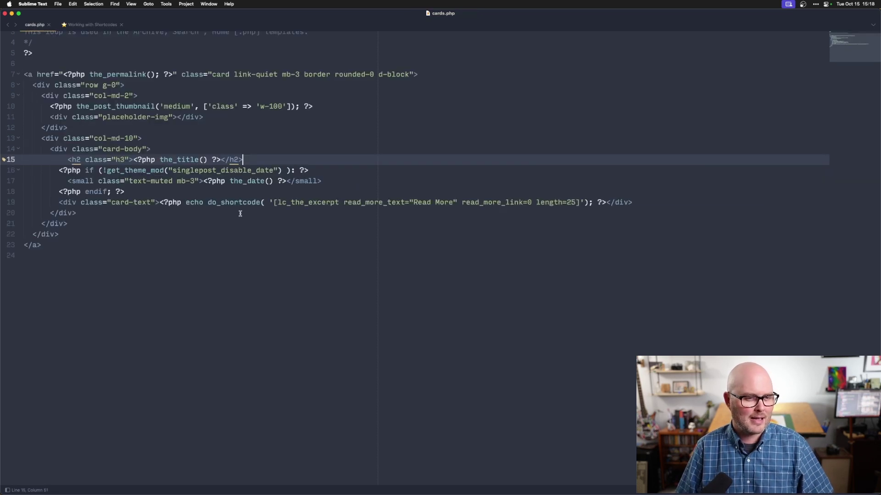
{"action": "left_click", "coordinate": [242, 210]}
{"action": "scroll", "coordinate": [244, 314], "scroll_direction": "down", "scroll_amount": 3}
{"action": "left_click", "coordinate": [222, 195]}
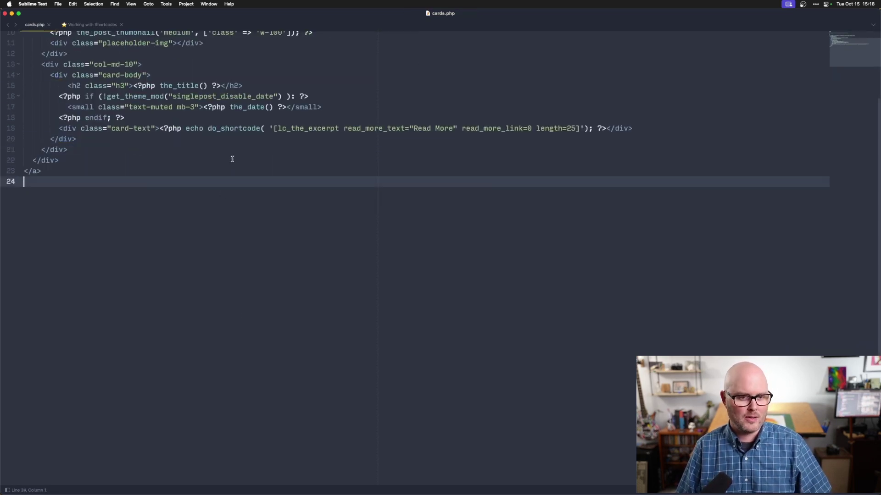
{"action": "left_click", "coordinate": [159, 128]}
{"action": "left_click_drag", "start_coordinate": [160, 129], "coordinate": [498, 129]}
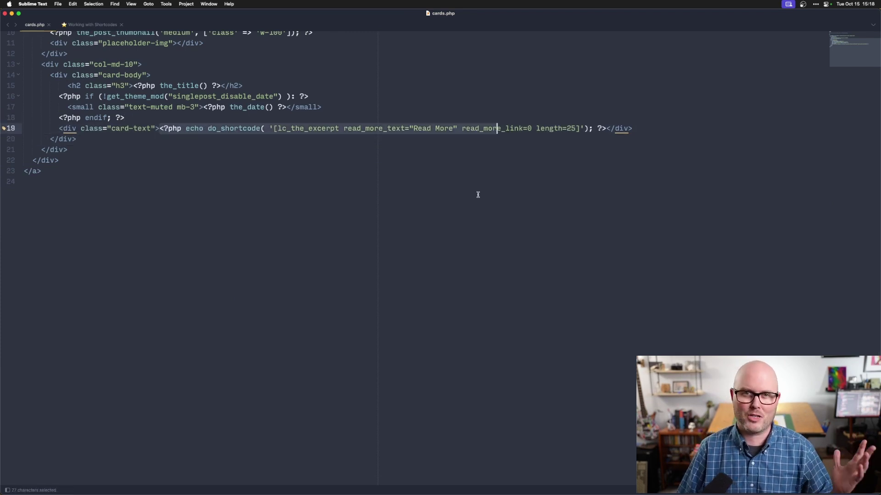
{"action": "left_click", "coordinate": [442, 240]}
{"action": "scroll", "coordinate": [443, 241], "scroll_direction": "up", "scroll_amount": 3}
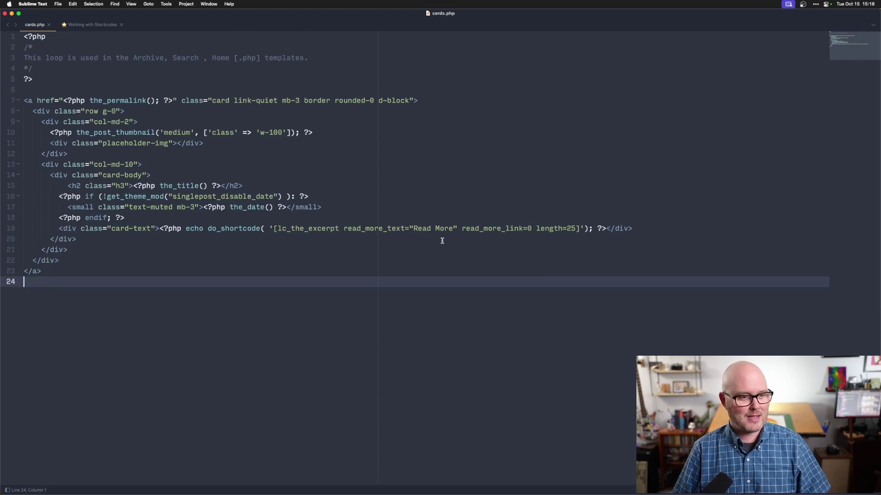